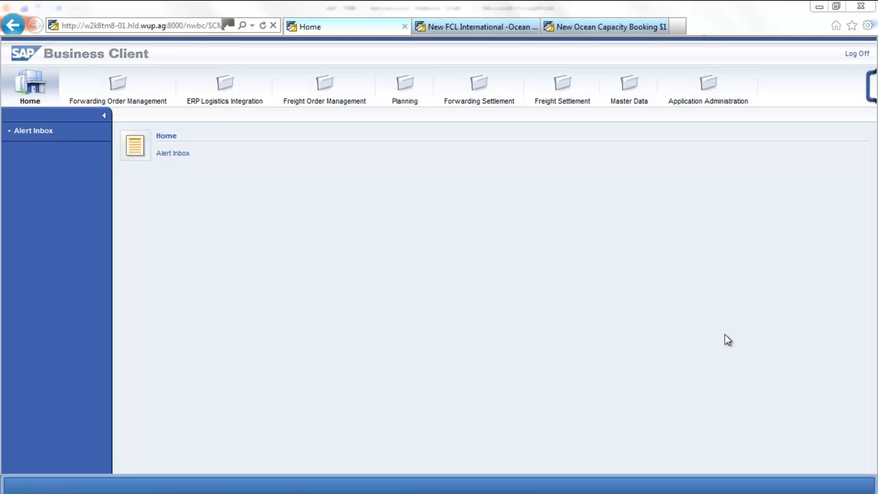
Start a new forwarding order and switch to the prepared FCL International ocean forwarding order.
click(113, 89)
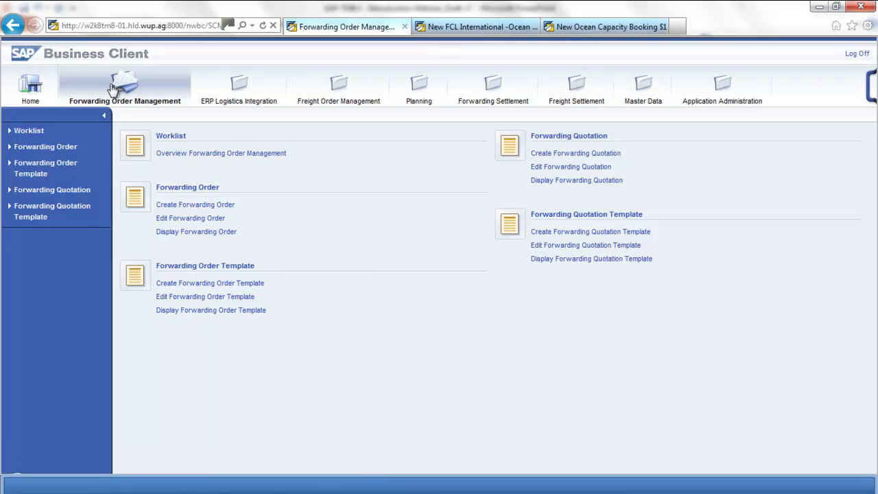
click(195, 205)
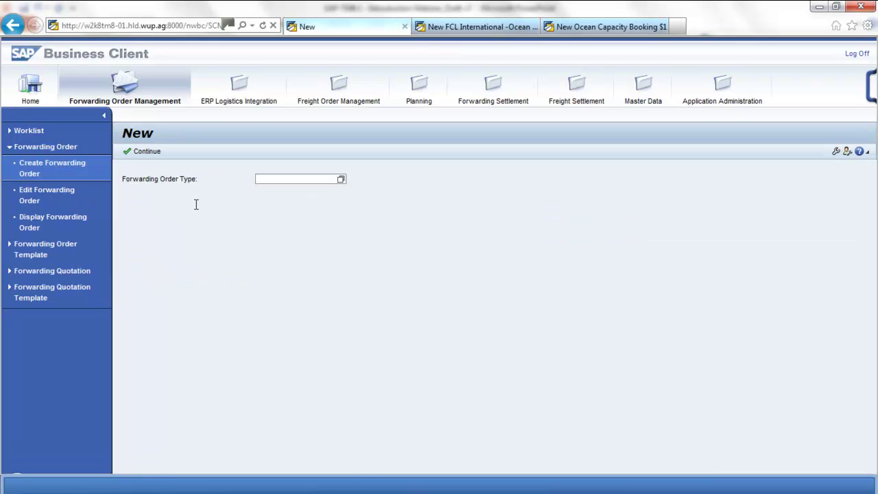
click(456, 27)
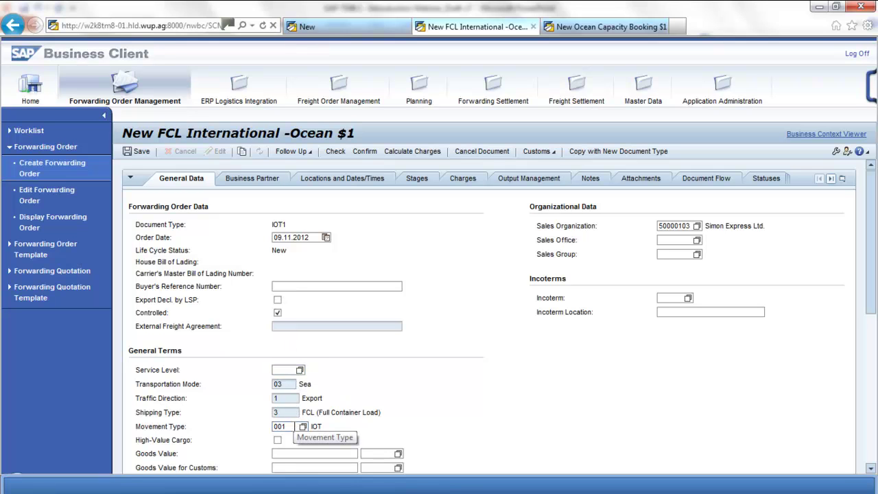
Check the two 22GP container items, partners and locations, save as 20000186, and view stages.
click(131, 179)
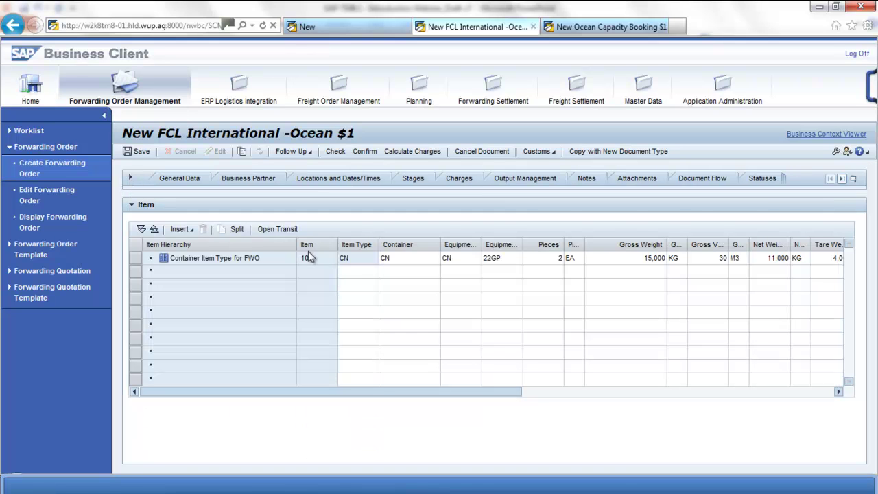
click(539, 257)
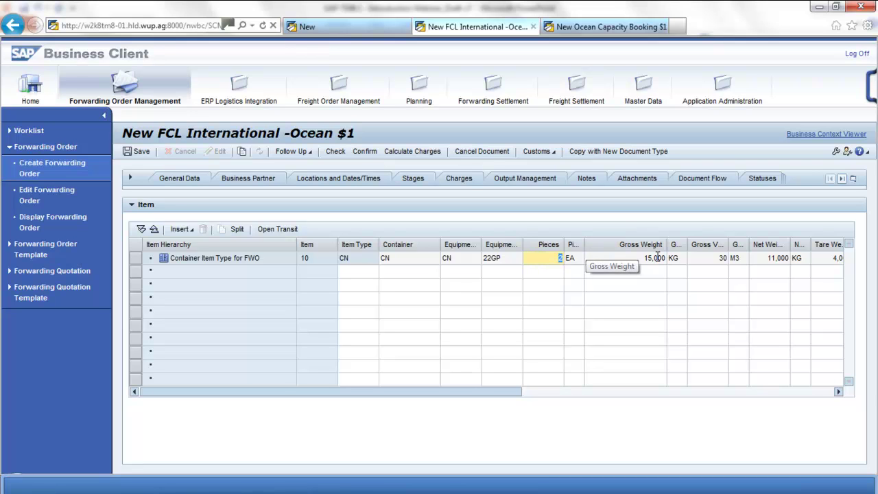
click(256, 181)
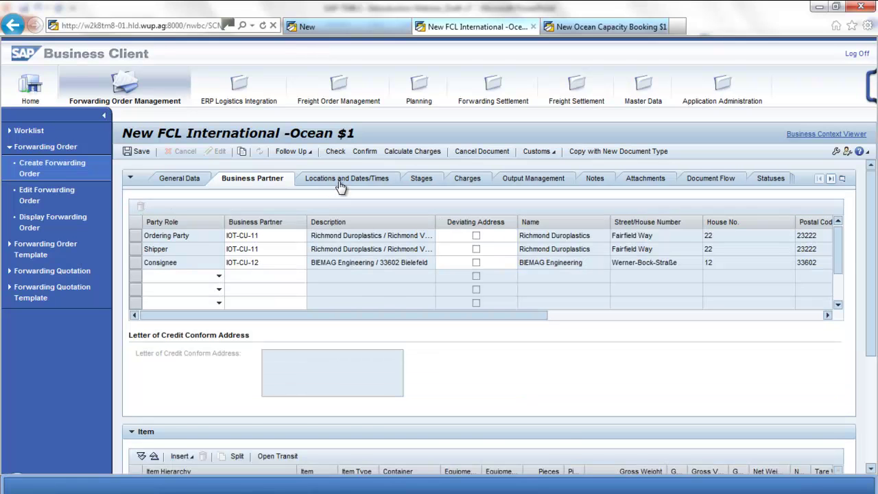
click(340, 181)
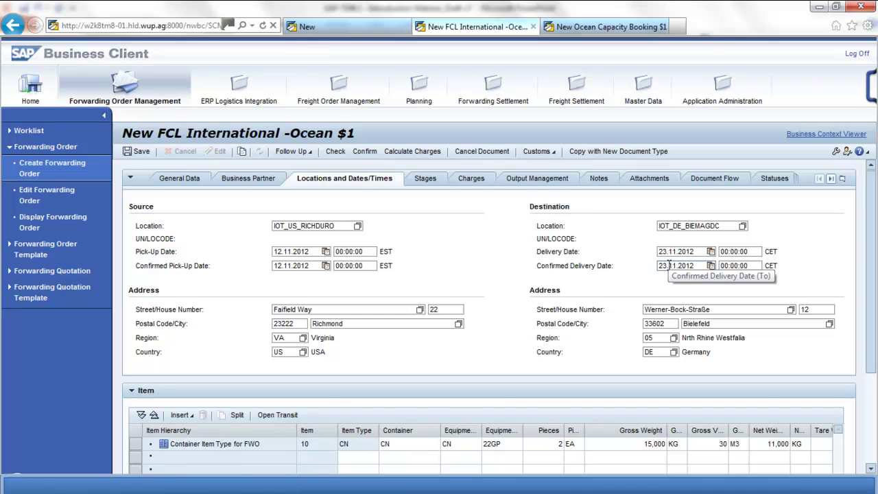
click(137, 151)
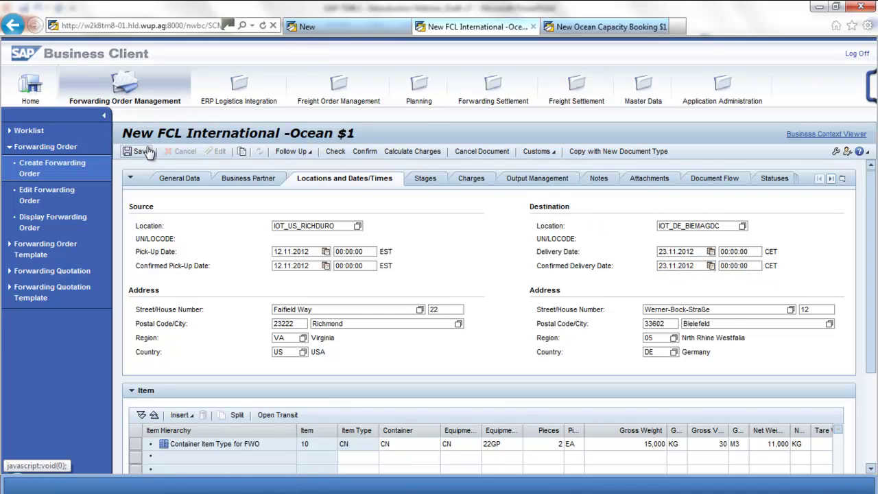
click(424, 194)
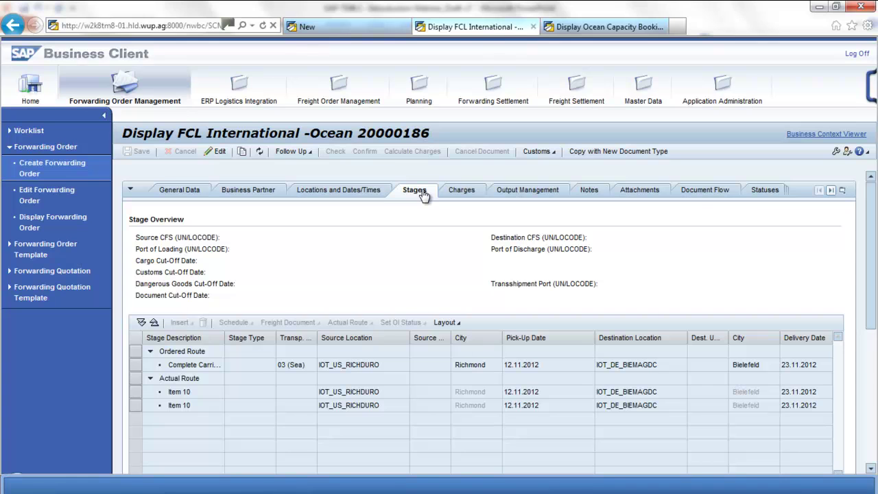
Show the document flow of forwarding order 20000186.
click(695, 195)
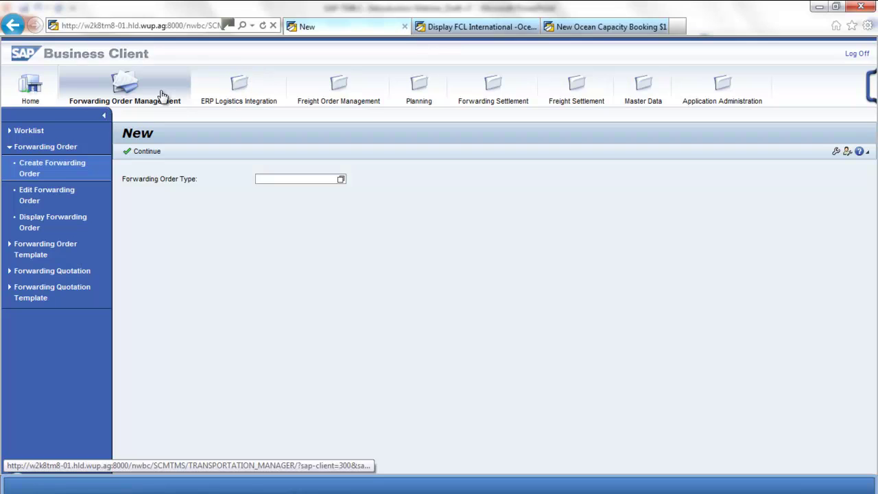
Start a new ocean freight booking from Freight Order Management and switch to the prepared capacity booking.
click(30, 89)
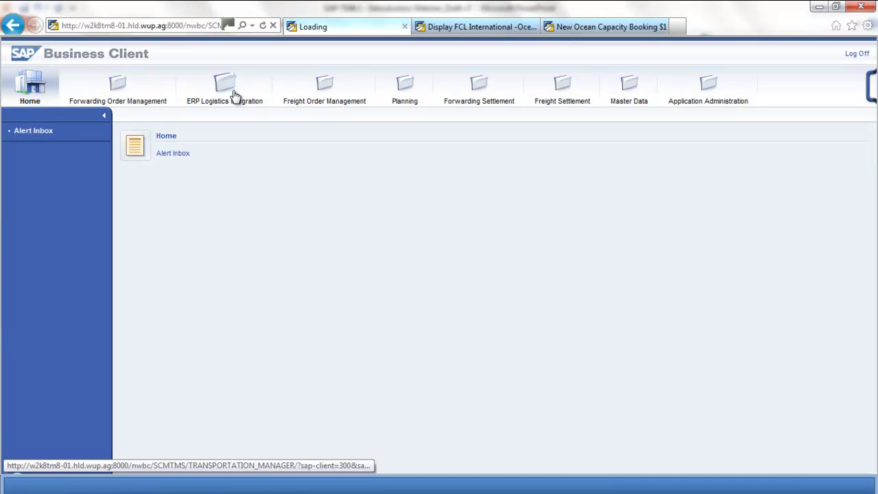
click(323, 95)
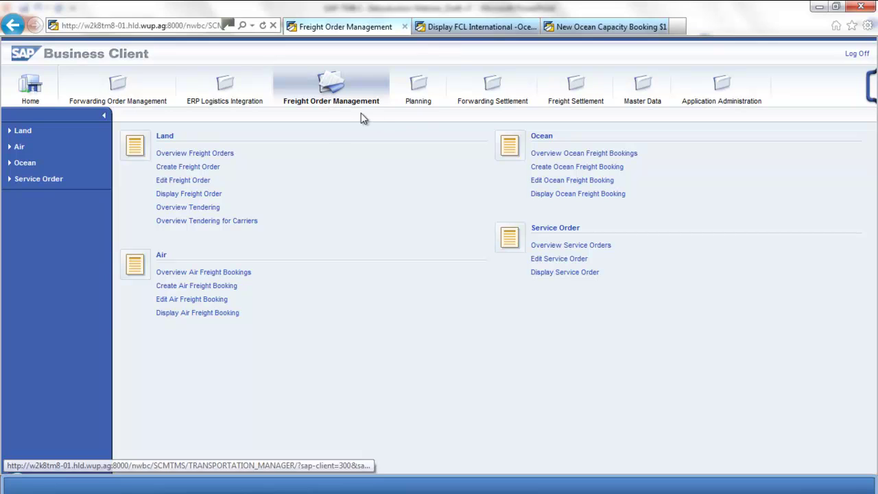
click(567, 169)
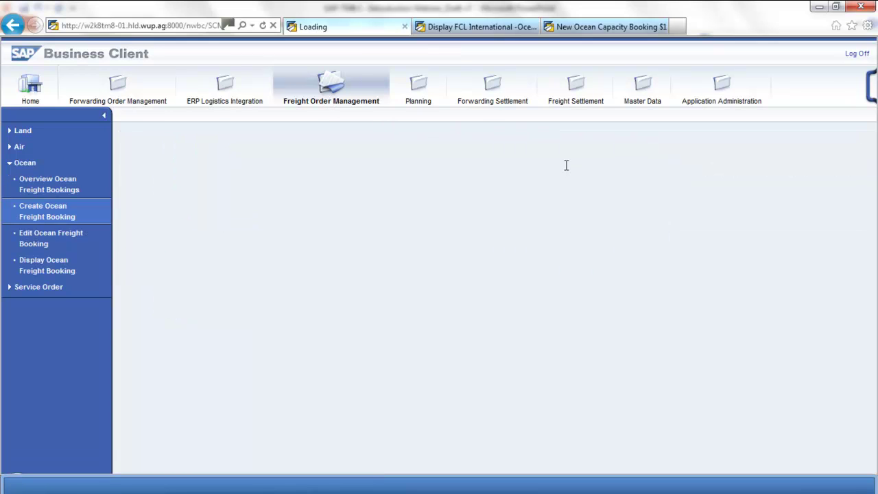
click(578, 31)
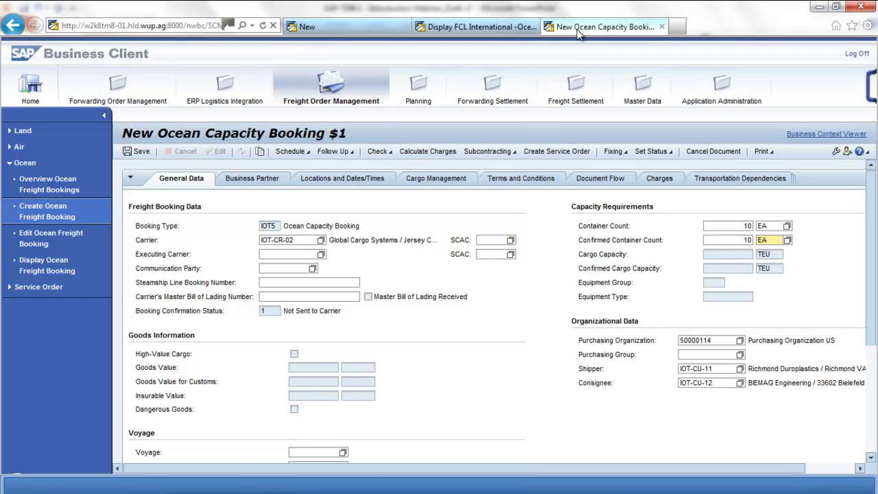
Check the IOT_USNEK to IOT_NLRTM ports and save the booking as 200000304.
click(329, 183)
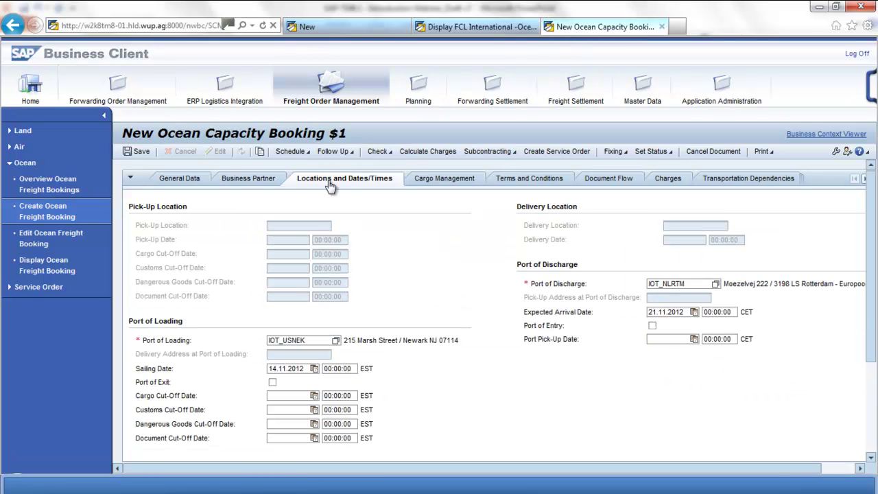
click(312, 339)
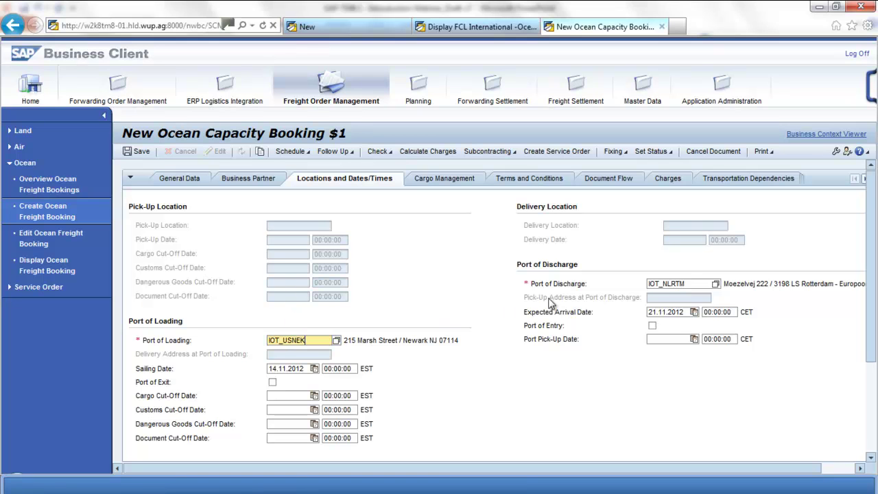
click(141, 151)
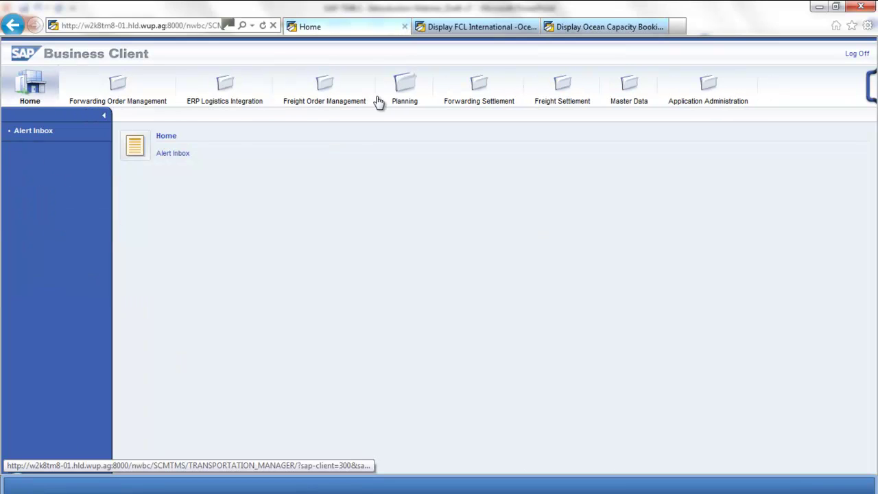
Launch the Transportation Cockpit with ZSELECT_ALL_IOT and assign freight unit 3001714 to booking 200000304.
click(399, 96)
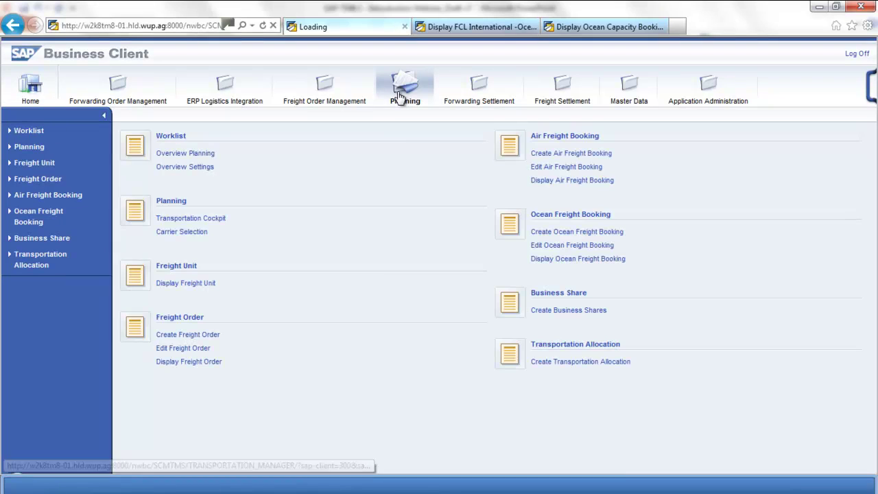
click(195, 218)
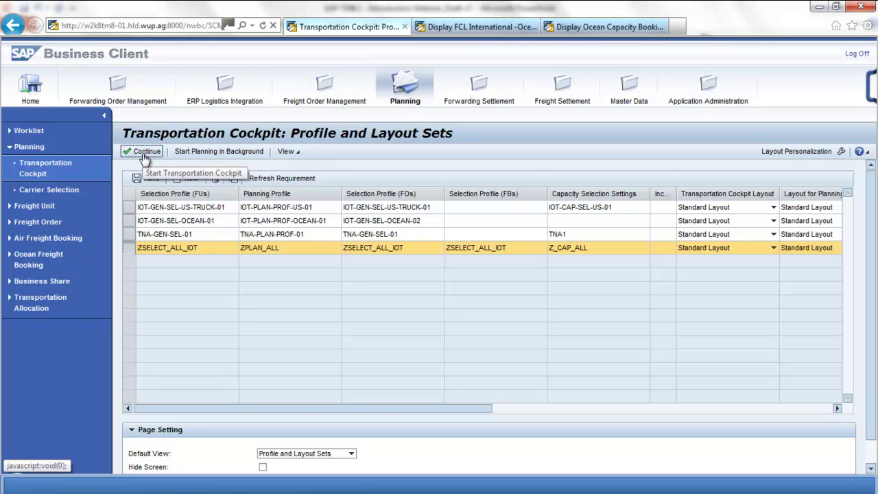
click(143, 155)
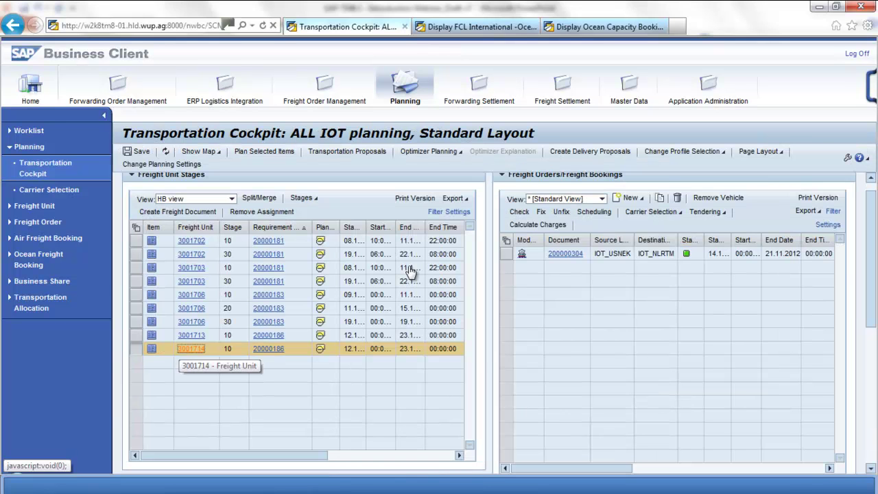
drag(185, 348, 558, 255)
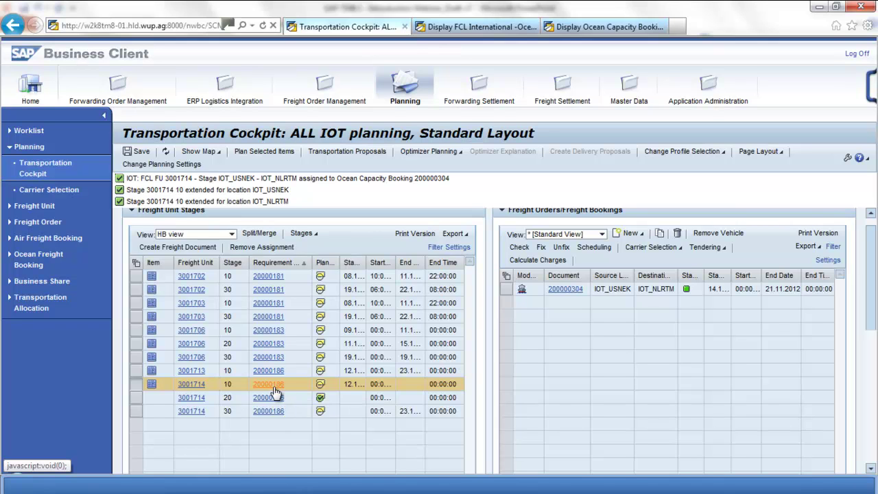
Select stages 10, 20 and 30 of freight unit 3001714 and accept the transportation proposal.
click(136, 397)
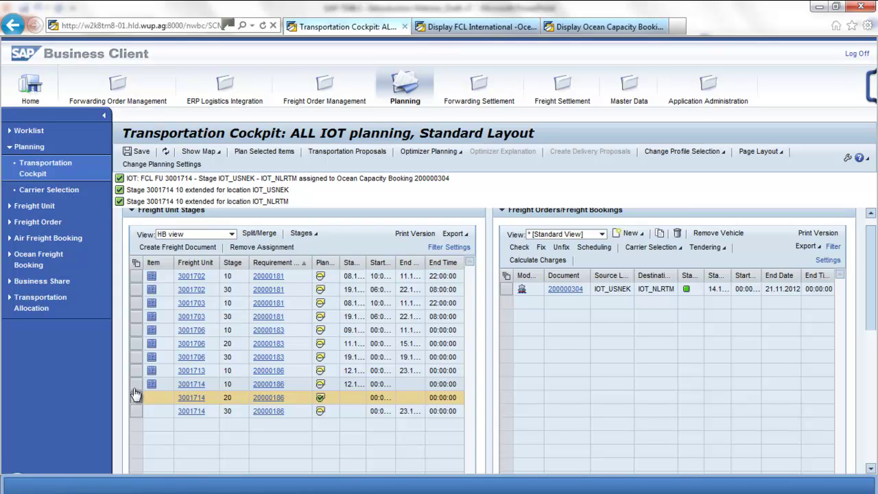
ctrl+click(136, 388)
ctrl+click(135, 410)
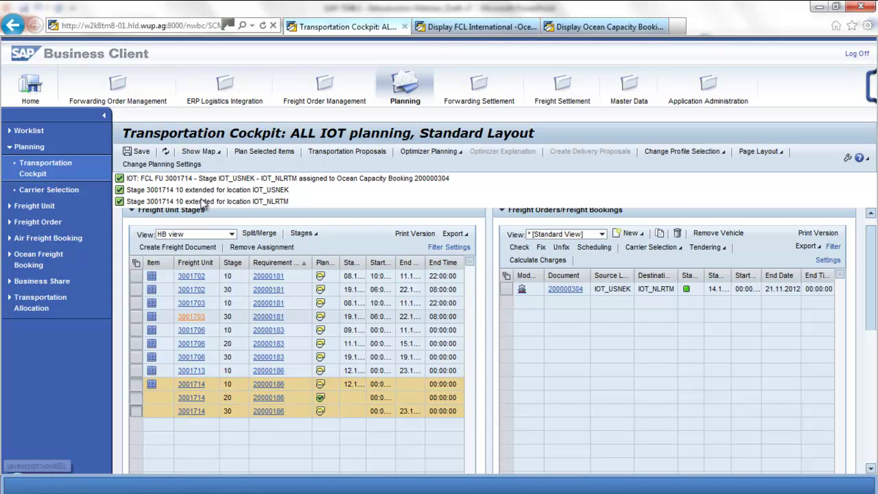
click(341, 155)
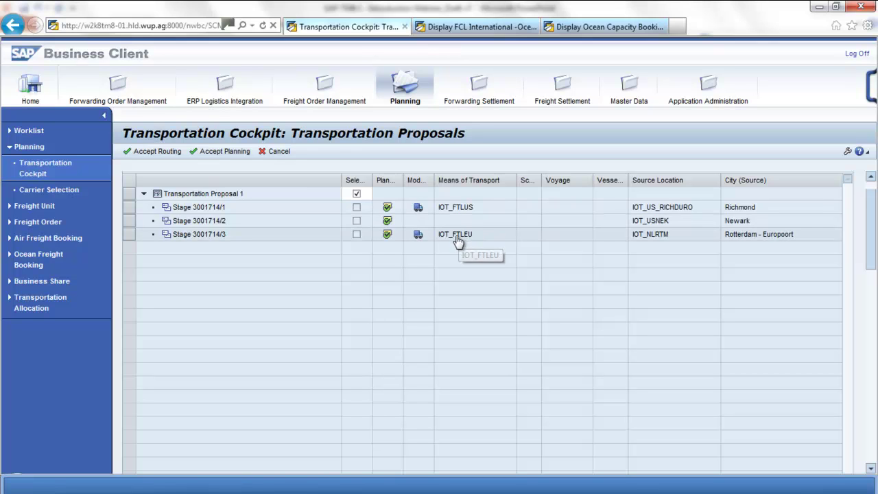
click(228, 152)
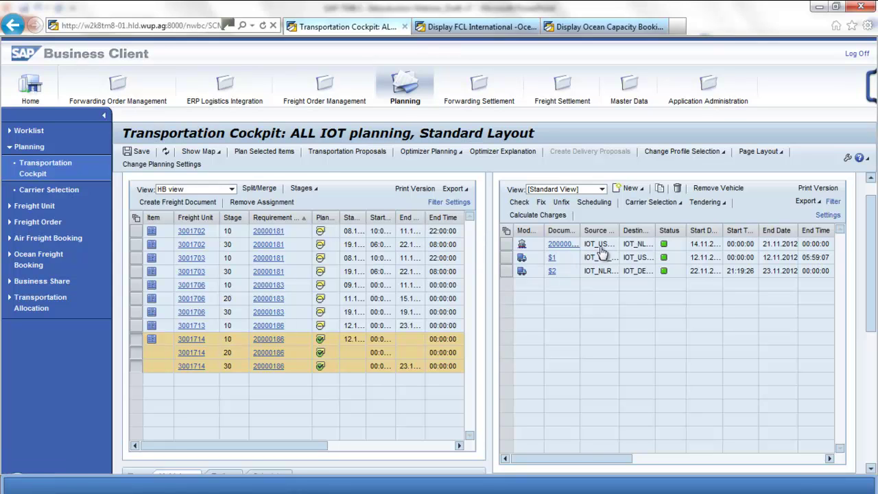
Widen the location columns, map only the selected entries, and save to create orders 40000411 and 40000412.
drag(619, 231, 648, 230)
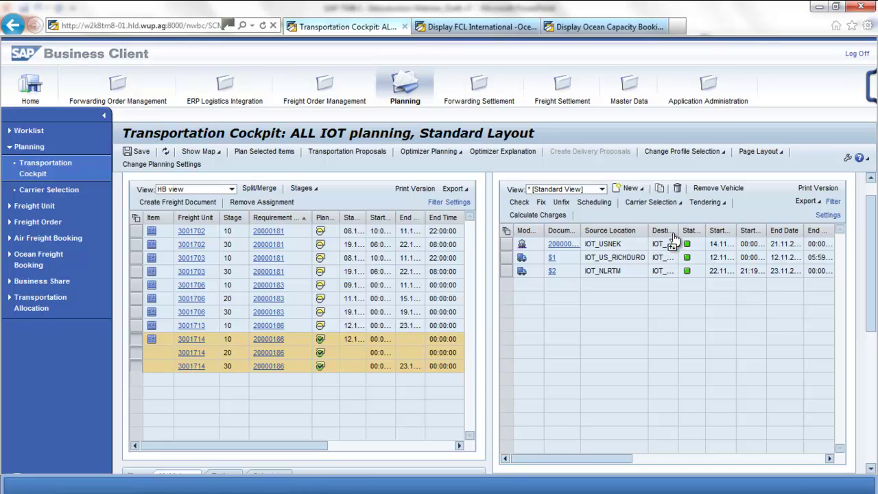
drag(706, 230, 735, 230)
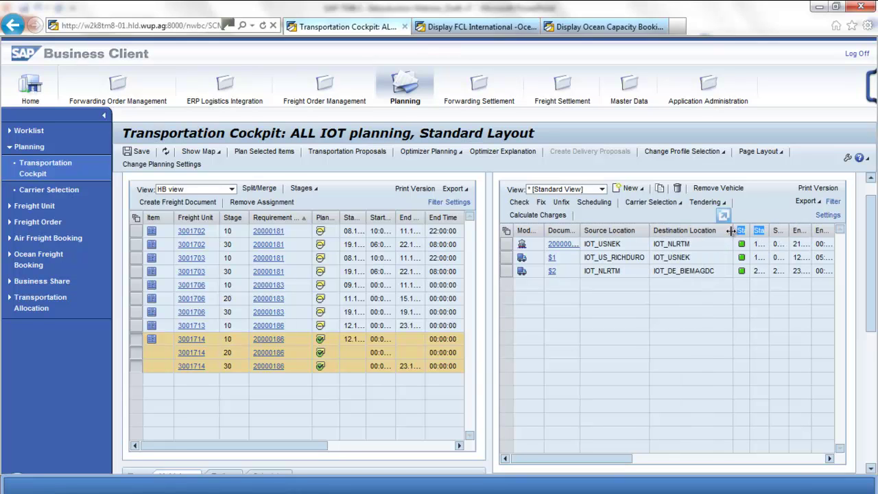
click(218, 155)
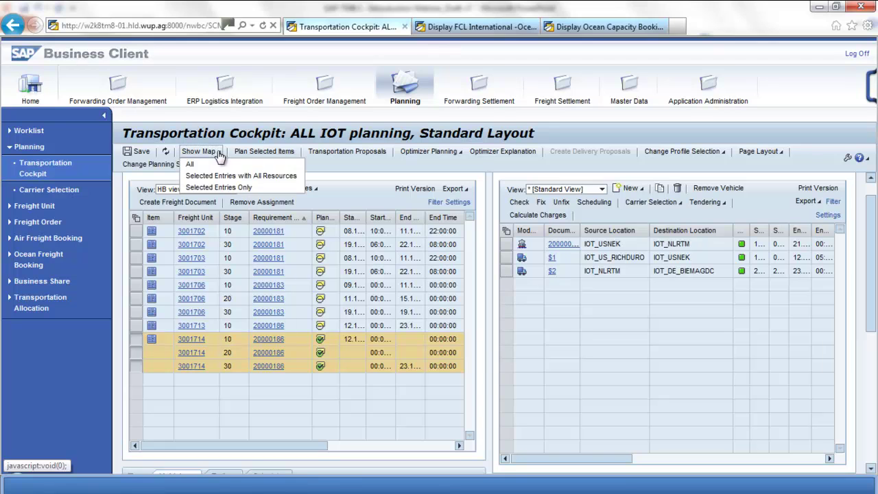
click(225, 191)
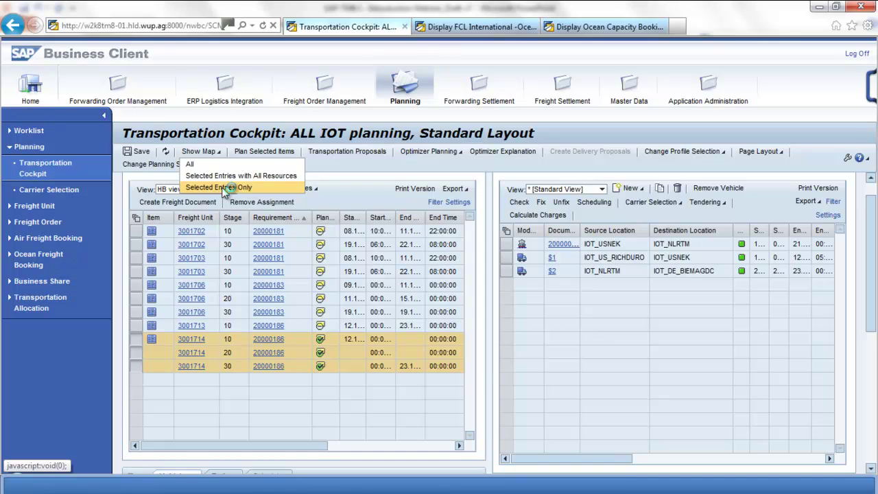
drag(367, 239, 374, 179)
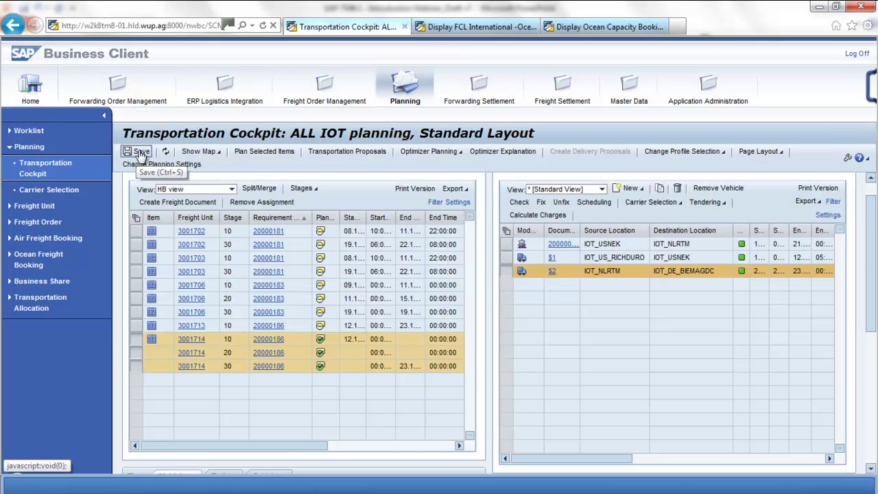
click(140, 152)
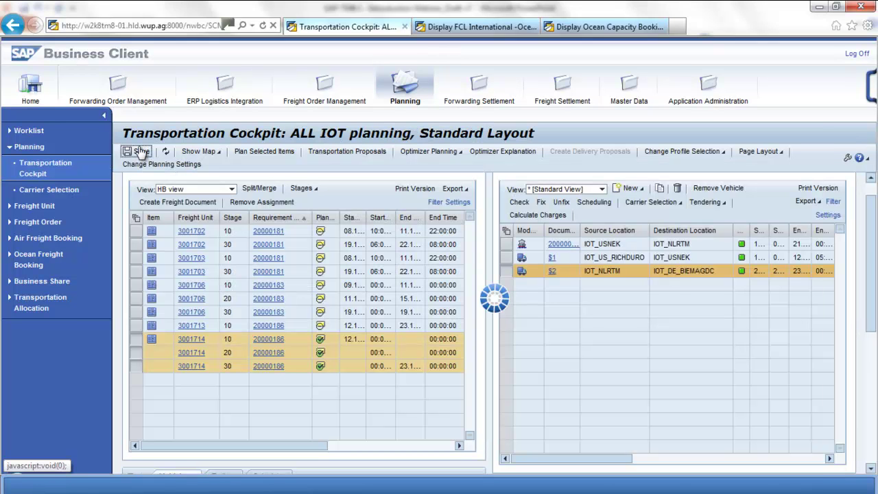
Auto-select carrier IOT-CR-03 for freight order 40000412 and review its 750.00 EUR inland transport charges.
click(677, 215)
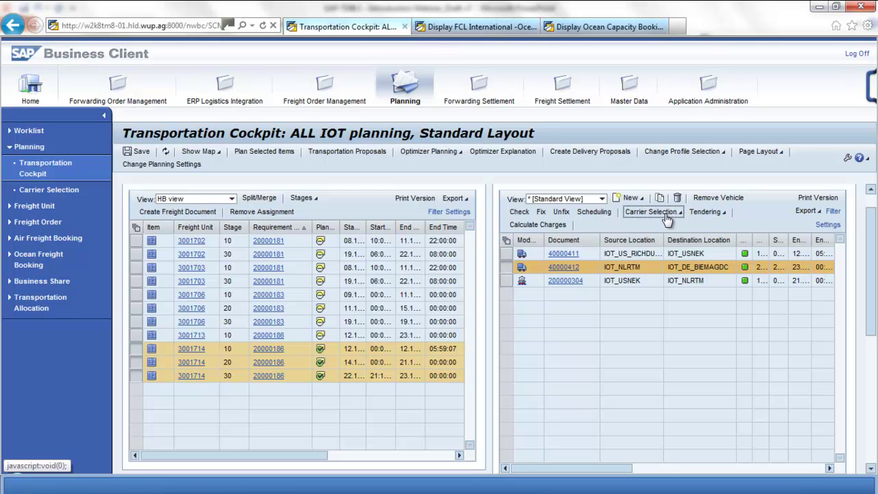
click(662, 214)
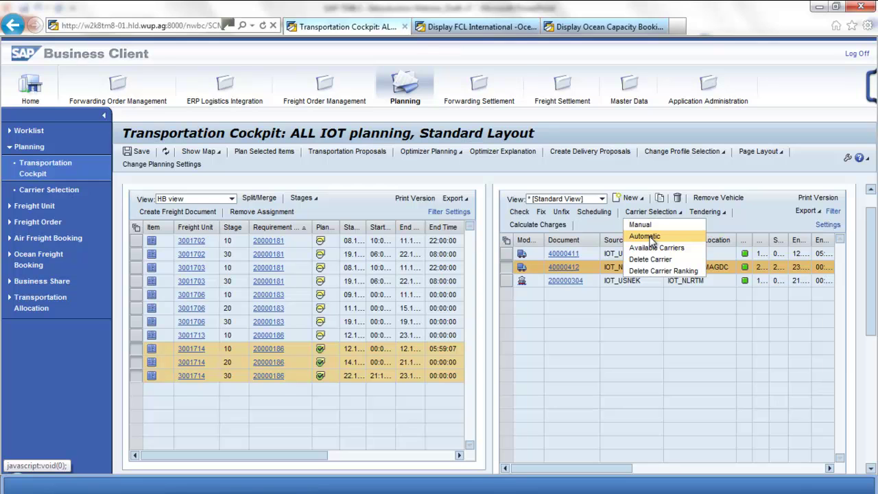
click(648, 237)
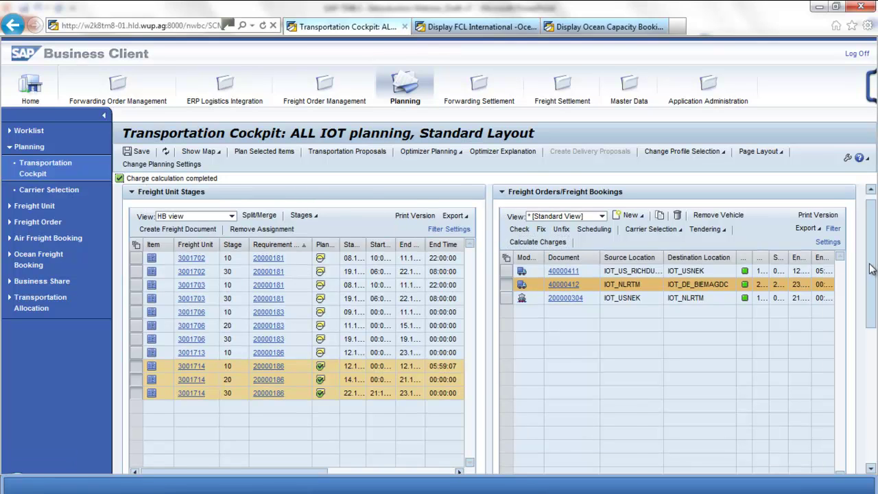
scroll(671, 245, down, 4)
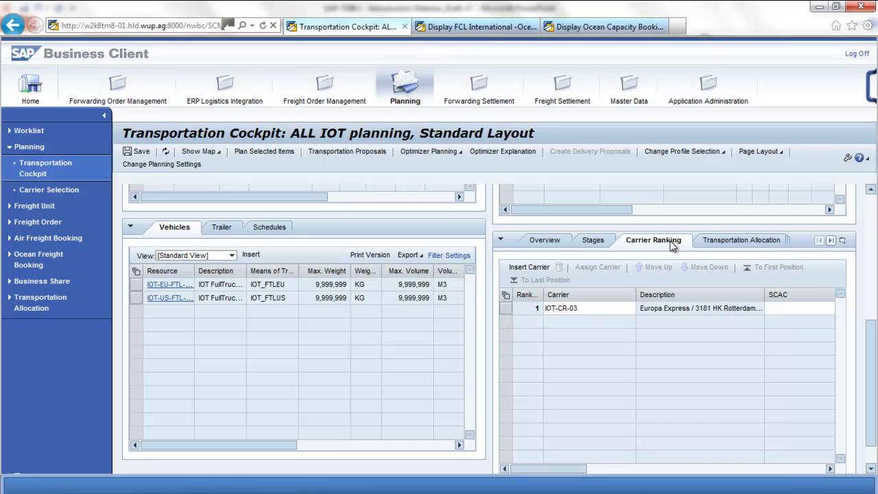
click(718, 240)
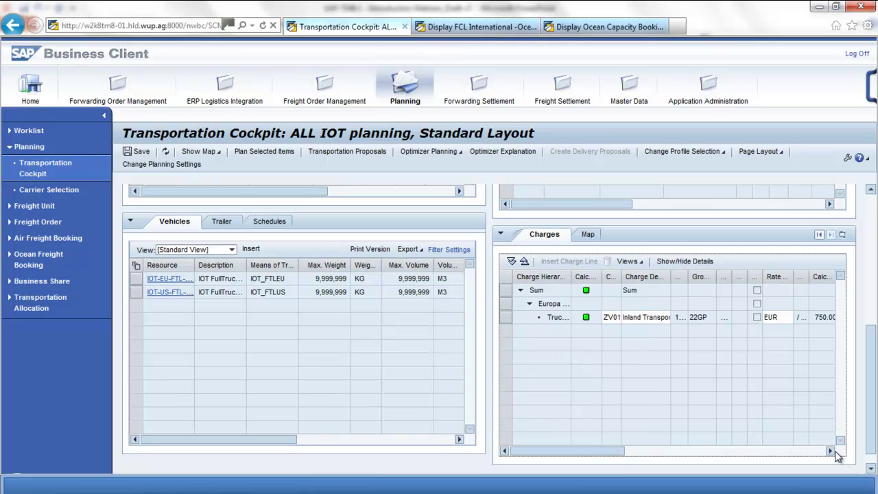
scroll(626, 343, up, 3)
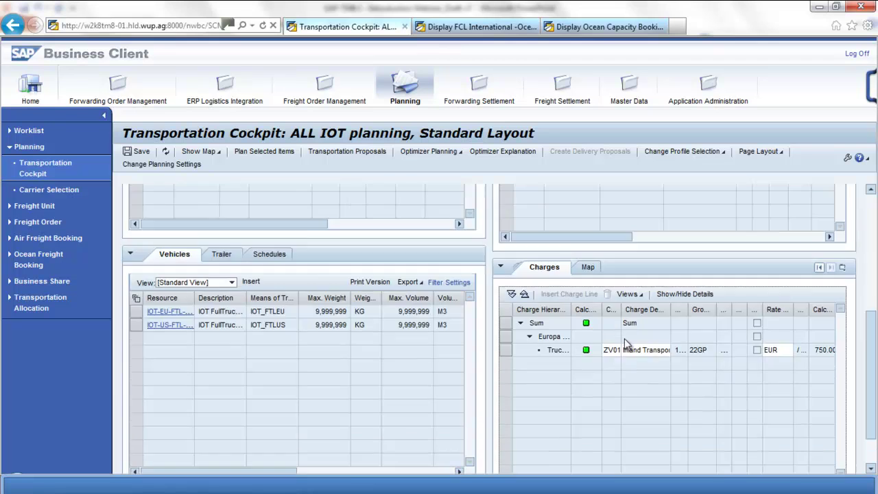
scroll(624, 338, up, 3)
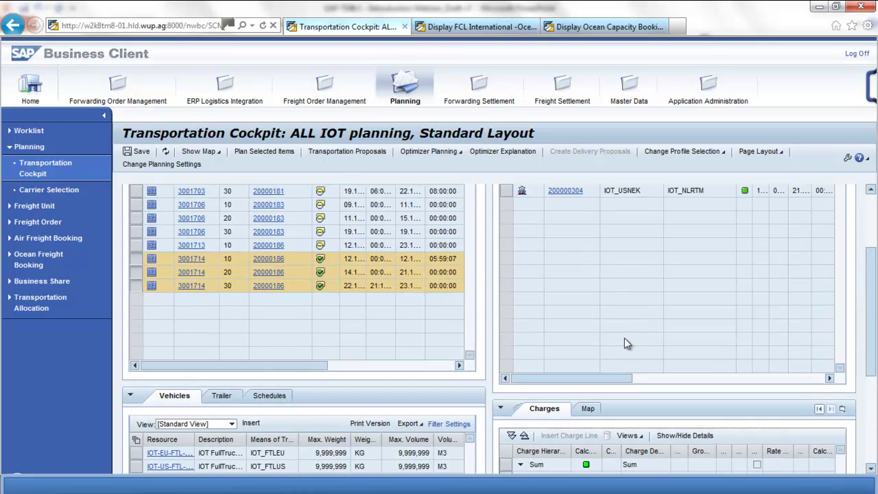
scroll(624, 337, up, 3)
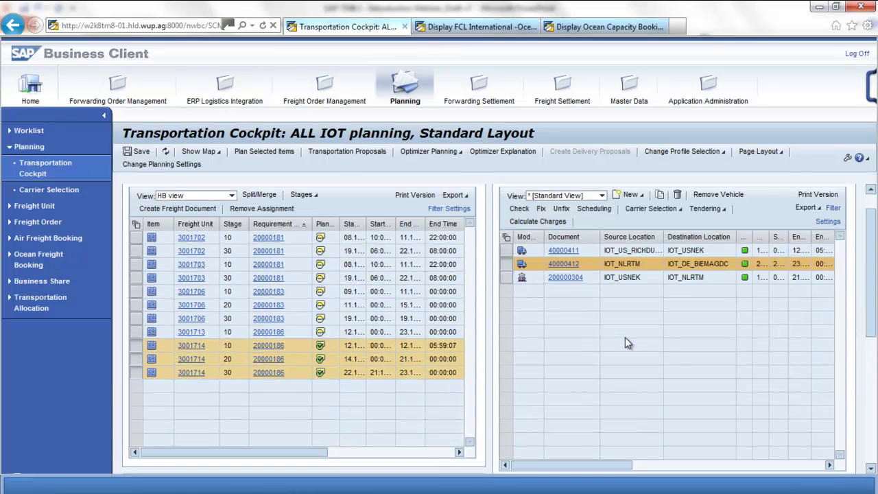